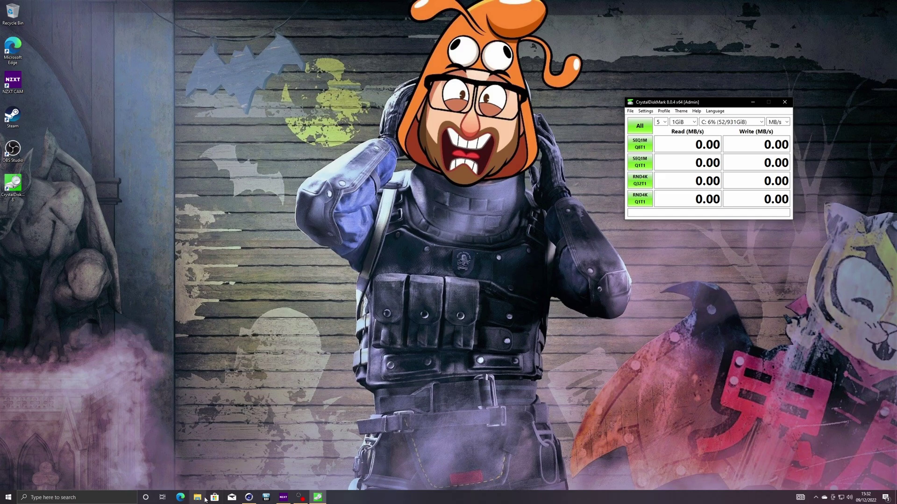
# Step: Open Computer Management from This PC in File Explorer
pyautogui.click(197, 497)
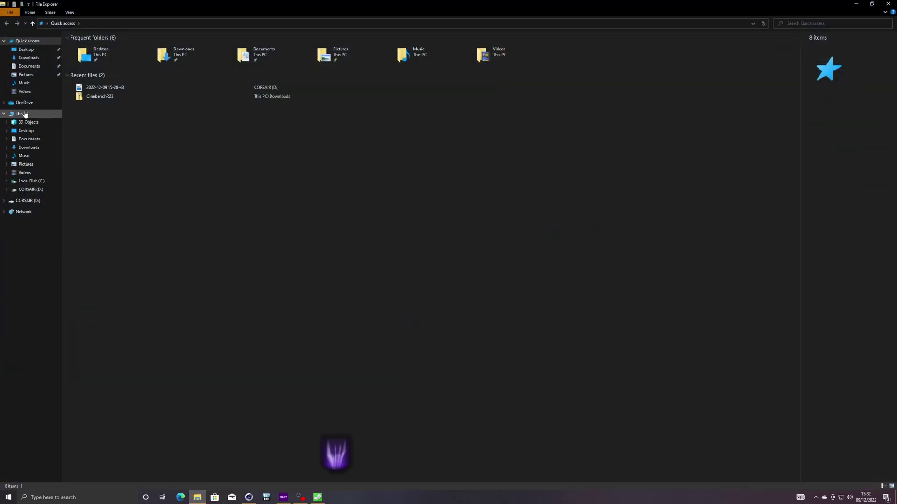
pyautogui.click(21, 115)
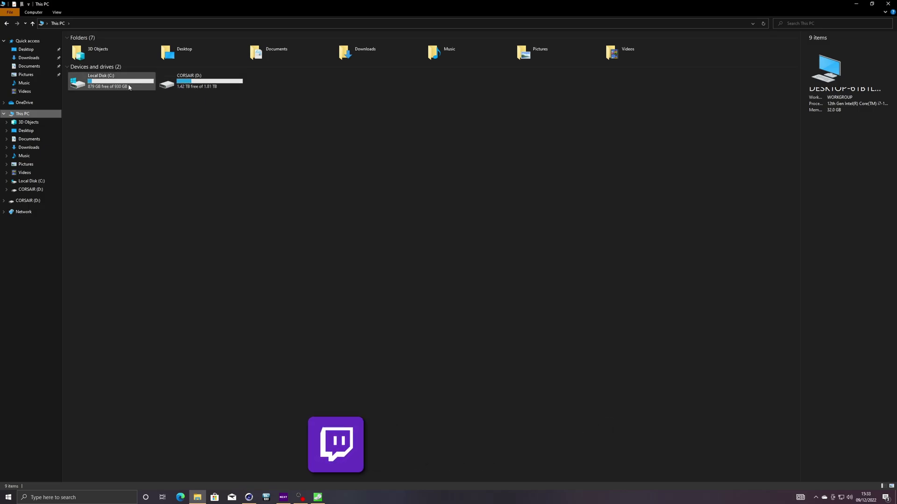
pyautogui.click(33, 12)
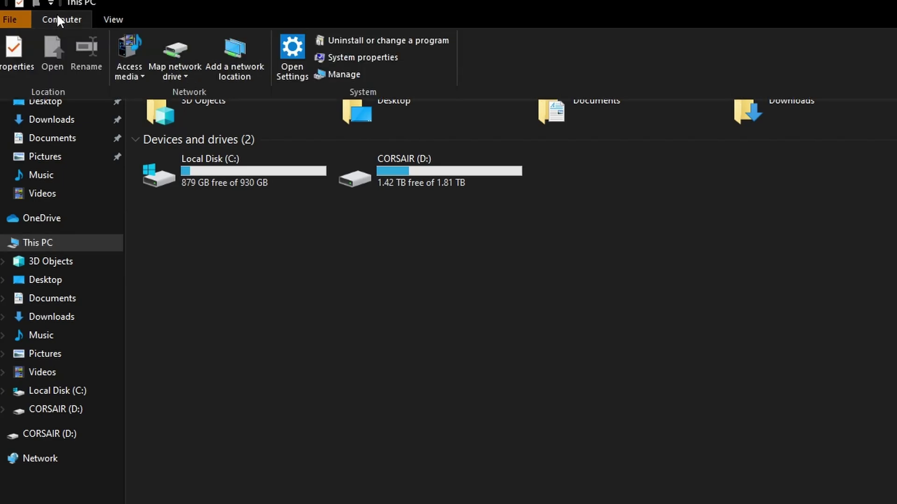
pyautogui.click(335, 75)
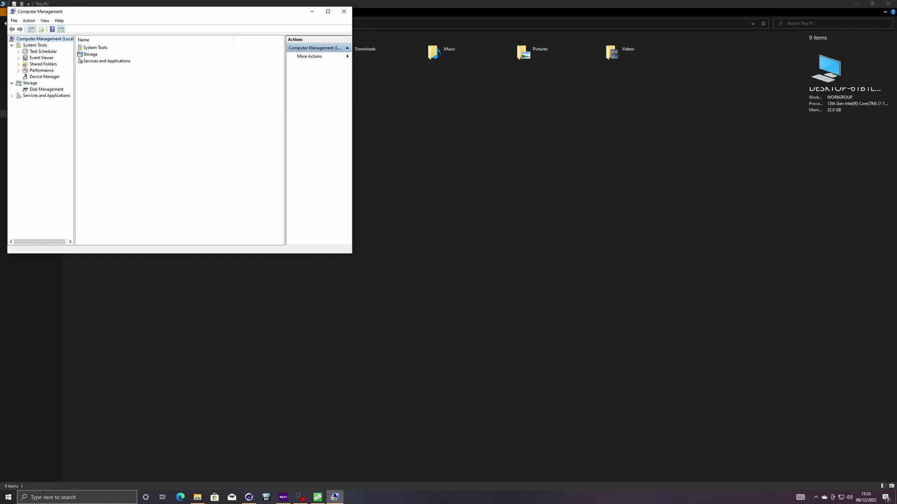
# Step: Search Windows for "disk man", open the standalone Disk Management window and move it clear of Computer Management
pyautogui.click(6, 499)
pyautogui.write('di')
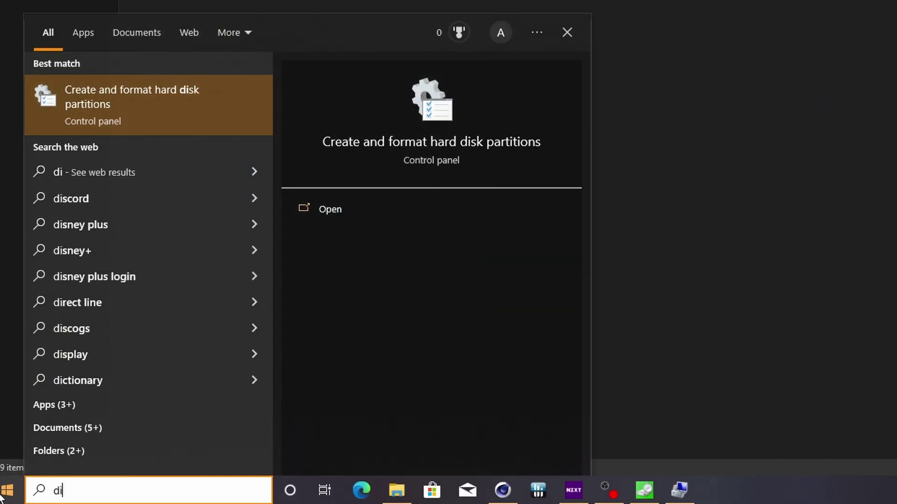
pyautogui.write('sk man')
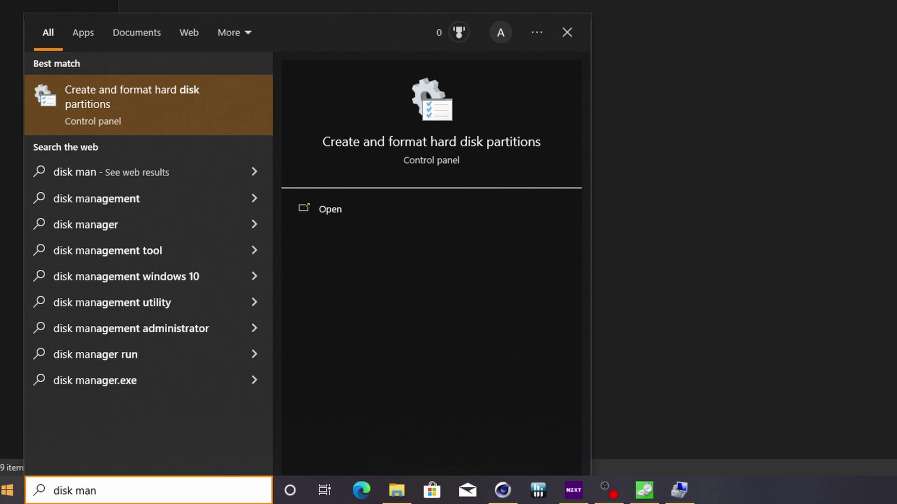
pyautogui.press('Return')
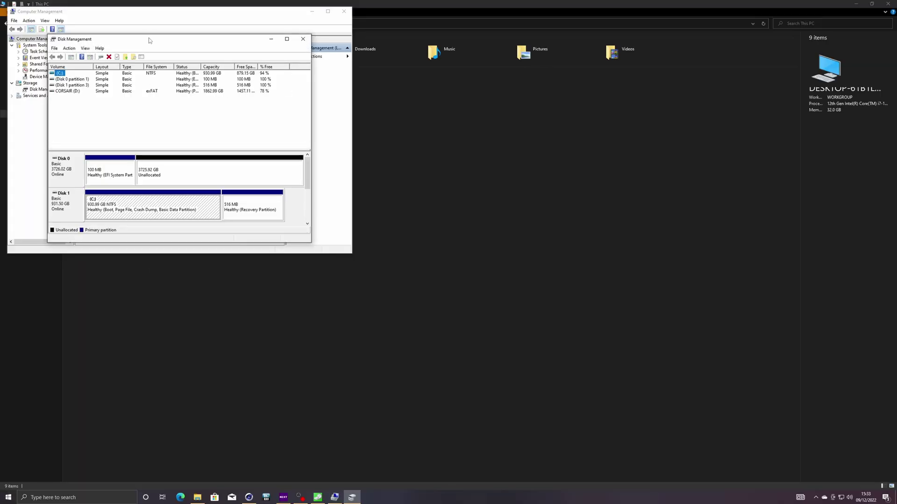
pyautogui.moveTo(149, 40); pyautogui.dragTo(466, 51)
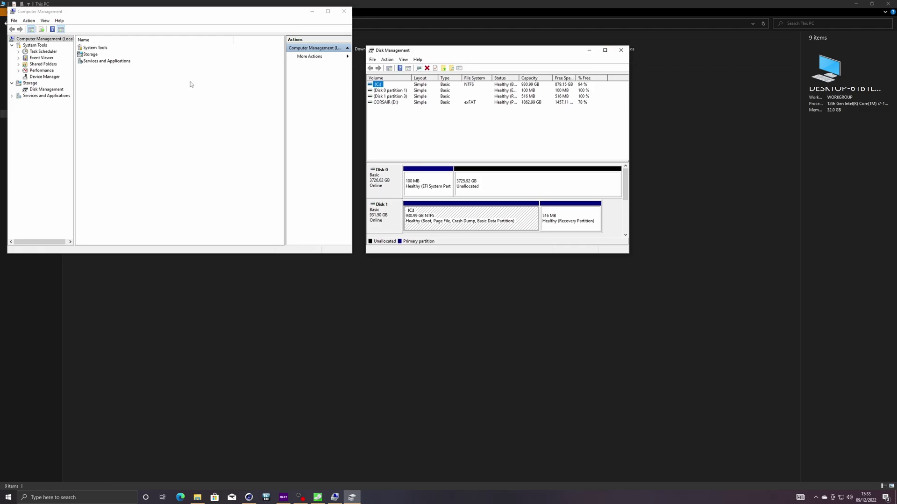
# Step: Show Disk Management in a maximized Computer Management window and start a new simple volume on Disk 0's unallocated space
pyautogui.click(38, 89)
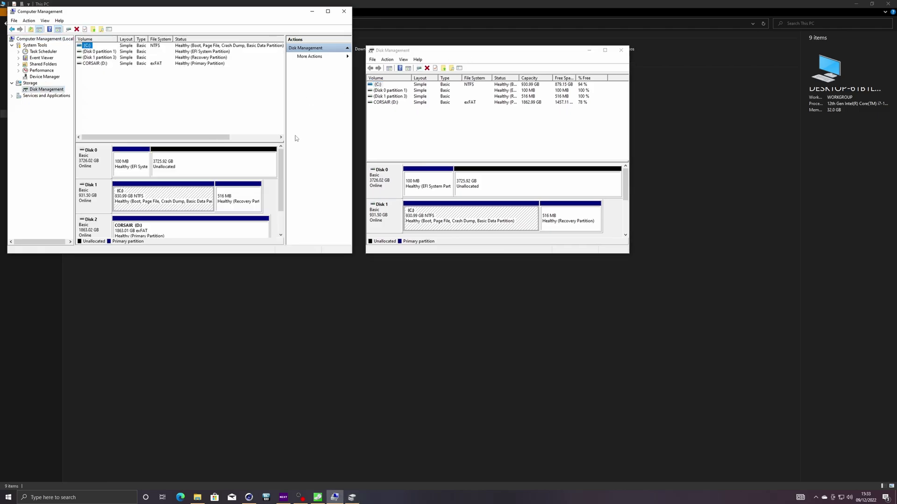
pyautogui.click(328, 12)
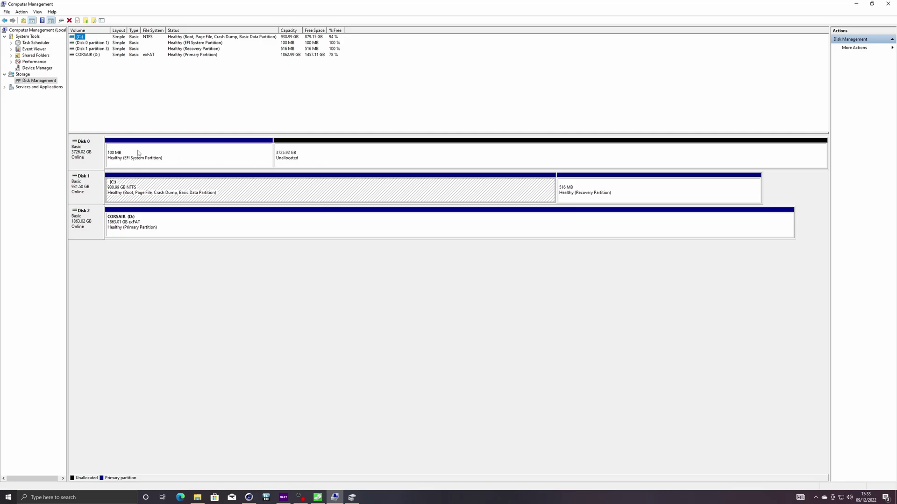
pyautogui.click(334, 158)
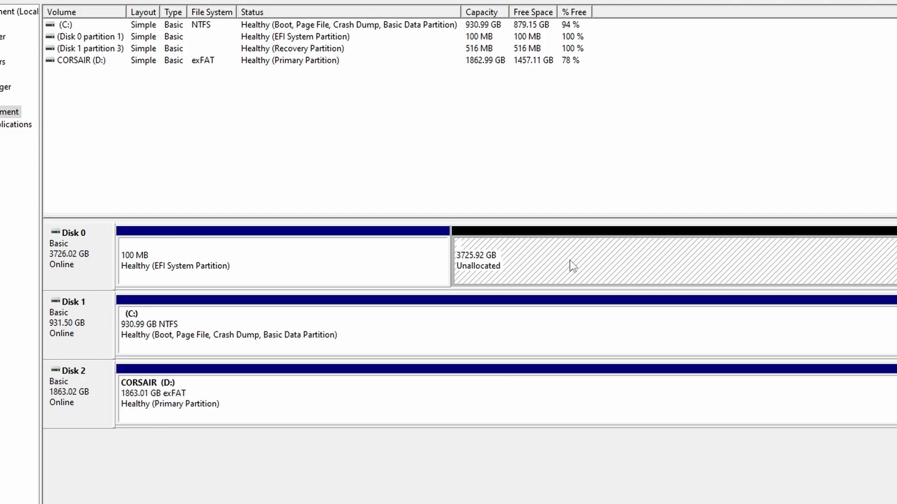
pyautogui.rightClick(515, 256)
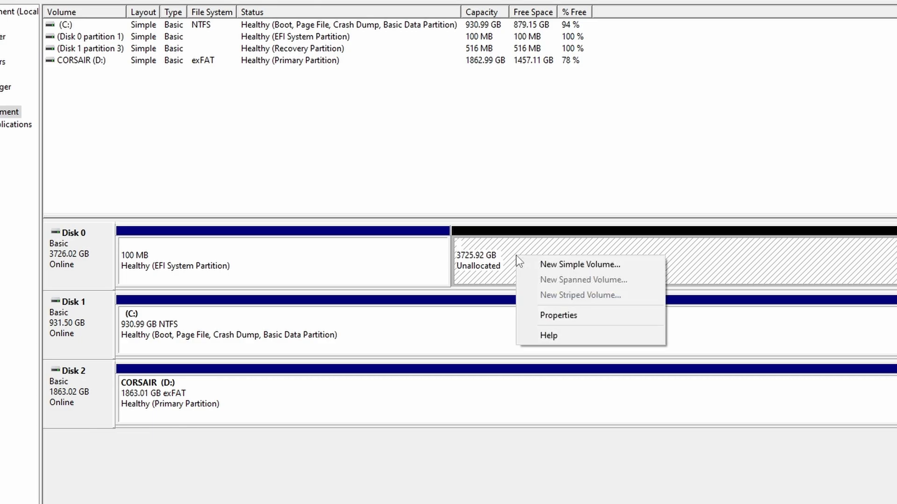
pyautogui.click(540, 264)
pyautogui.click(312, 274)
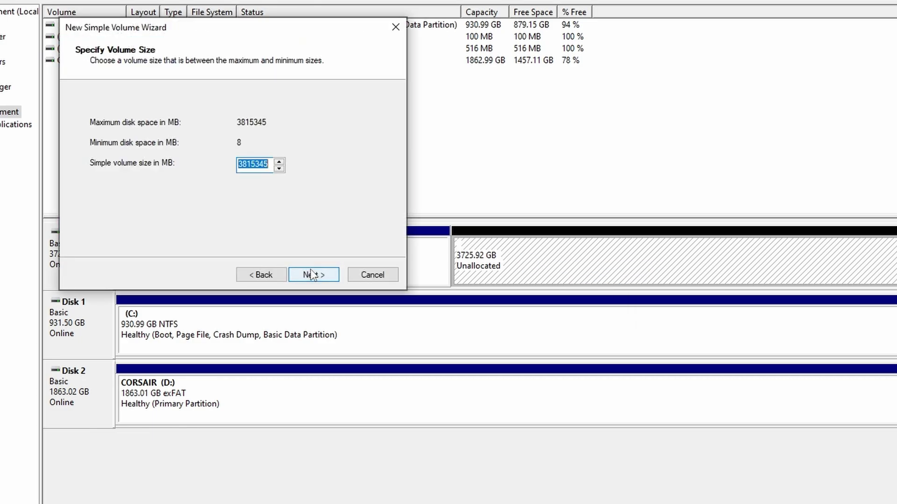
# Step: Create the volume at 3815345 MB with drive letter E, quick-formatted as NTFS and labelled Fury Renegade
pyautogui.click(312, 276)
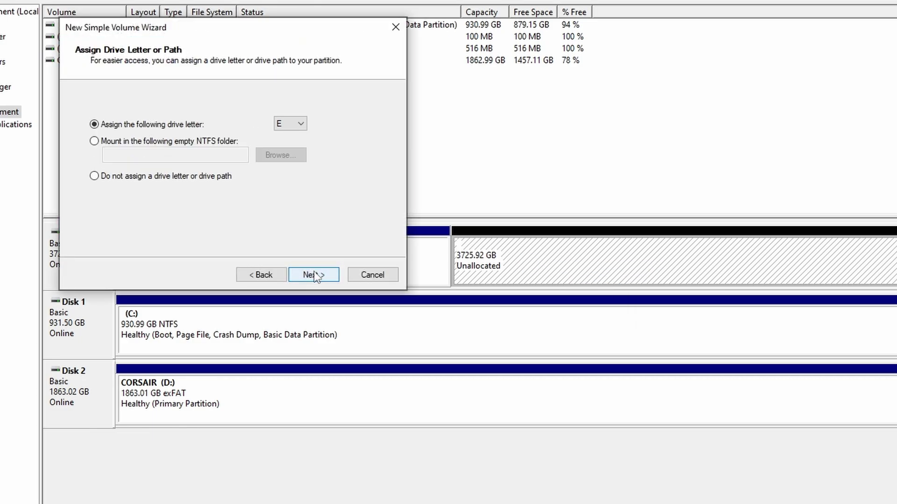
pyautogui.click(314, 275)
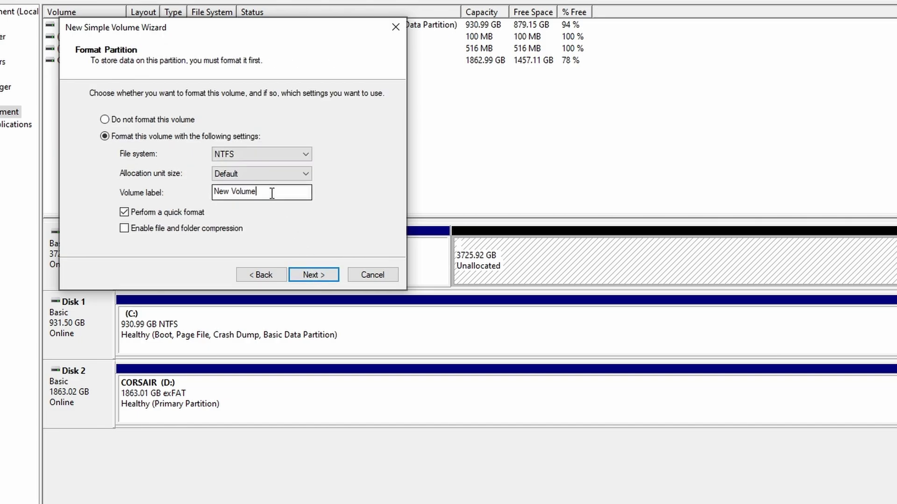
pyautogui.write('F')
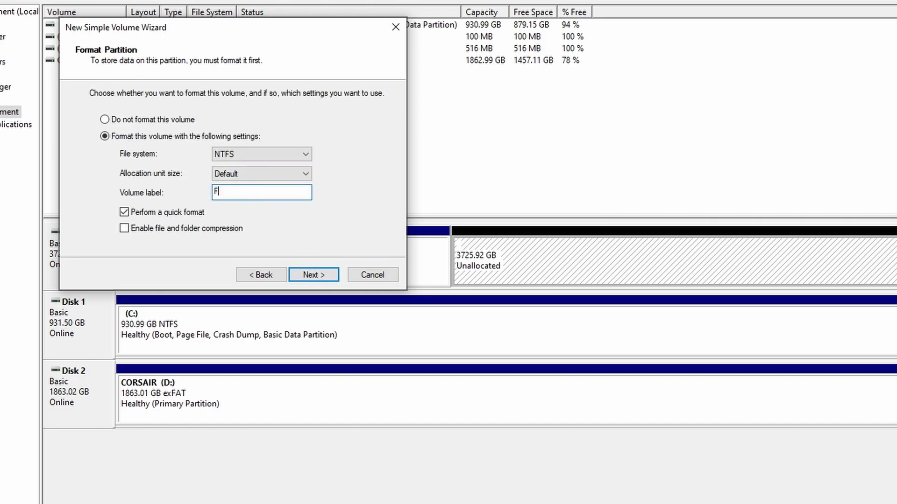
pyautogui.write('ury Renegade')
pyautogui.click(321, 275)
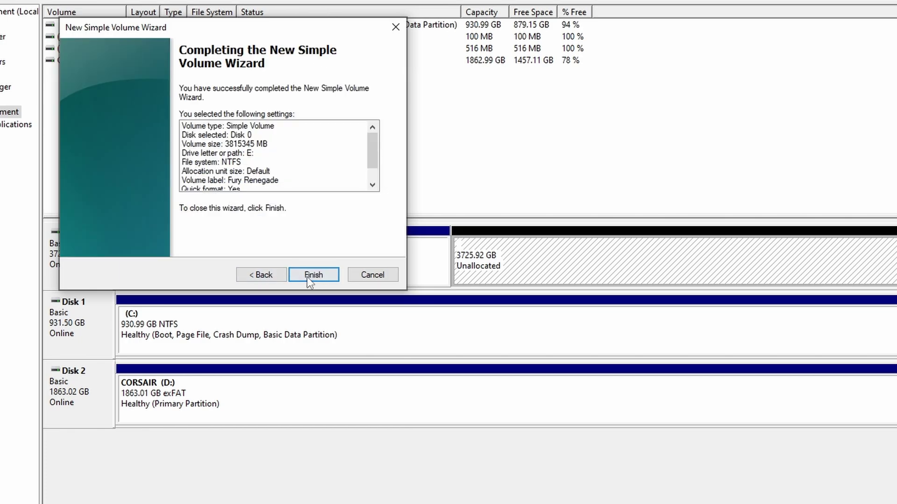
pyautogui.click(313, 274)
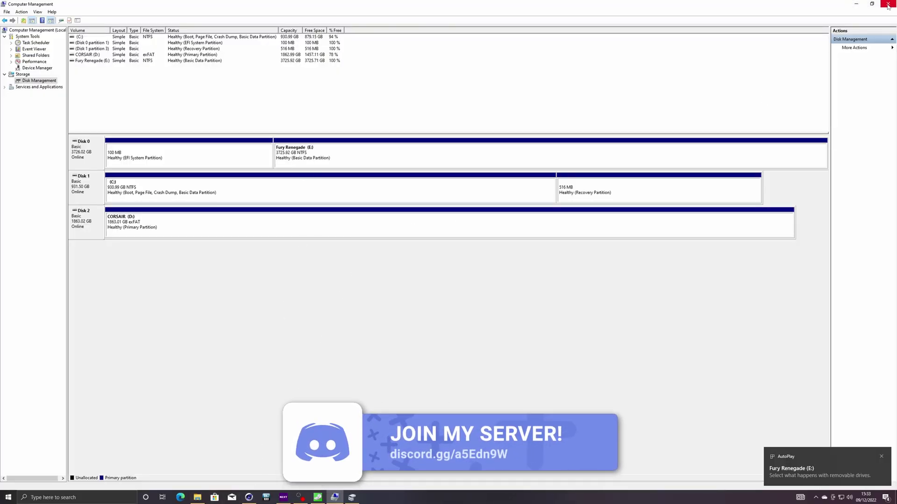
# Step: Close the Disk Management window and apply the NVMe SSD test settings in CrystalDiskMark
pyautogui.click(197, 497)
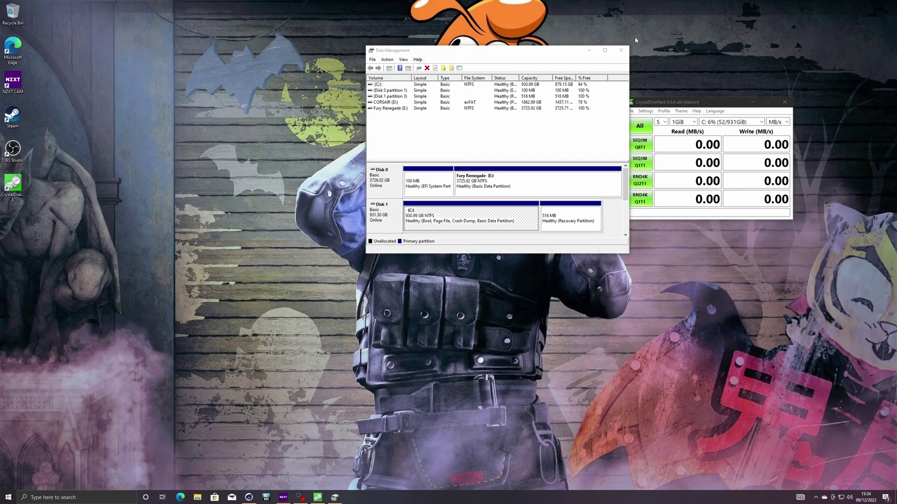
pyautogui.click(621, 50)
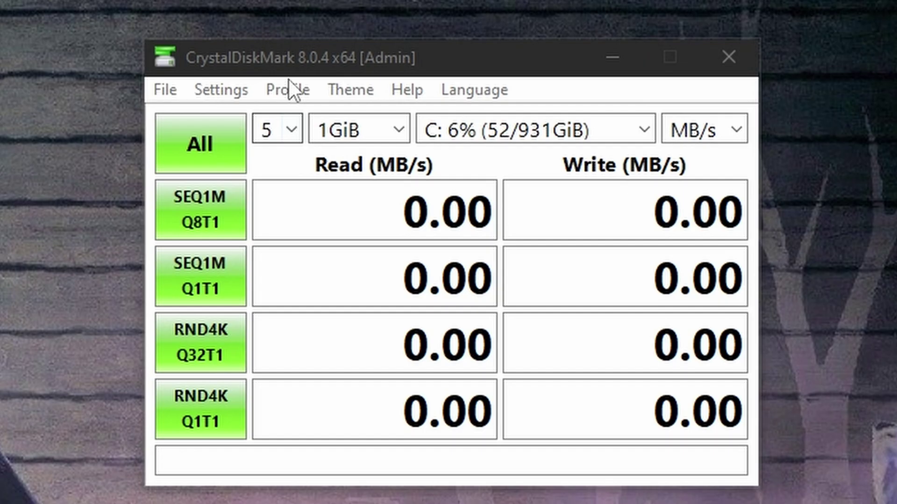
pyautogui.click(350, 91)
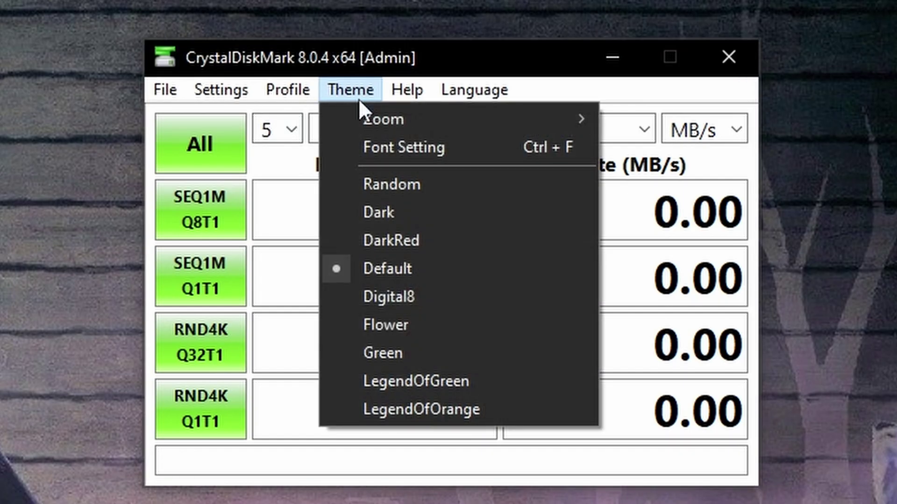
pyautogui.moveTo(273, 89)
pyautogui.moveTo(238, 91)
pyautogui.click(236, 186)
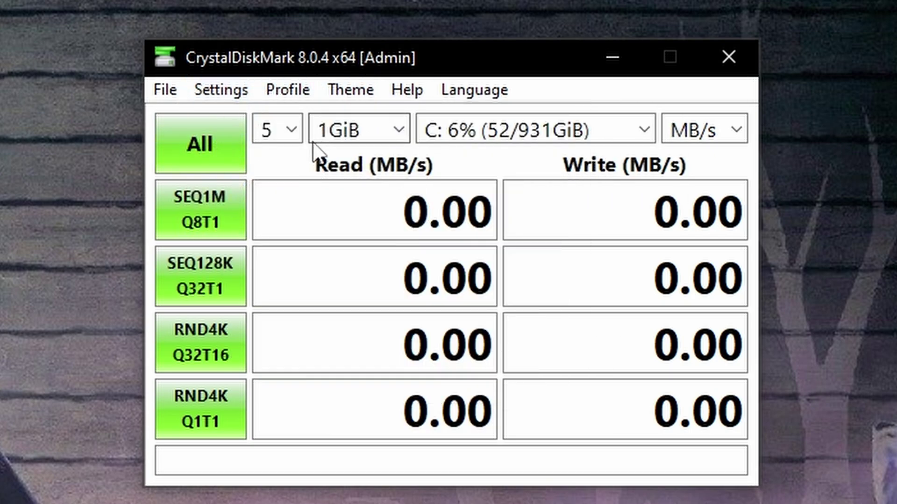
# Step: Set the benchmark to 9 test runs with a 64GiB test size
pyautogui.click(285, 131)
pyautogui.click(267, 406)
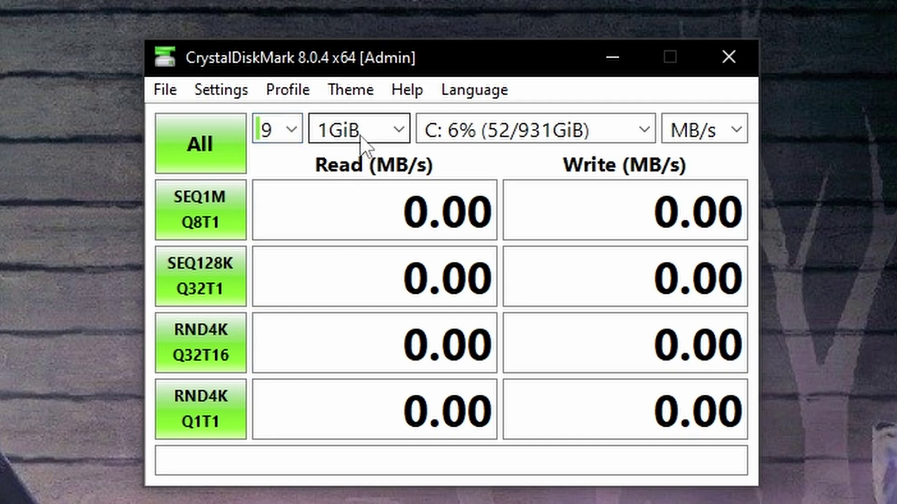
pyautogui.click(360, 136)
pyautogui.click(337, 477)
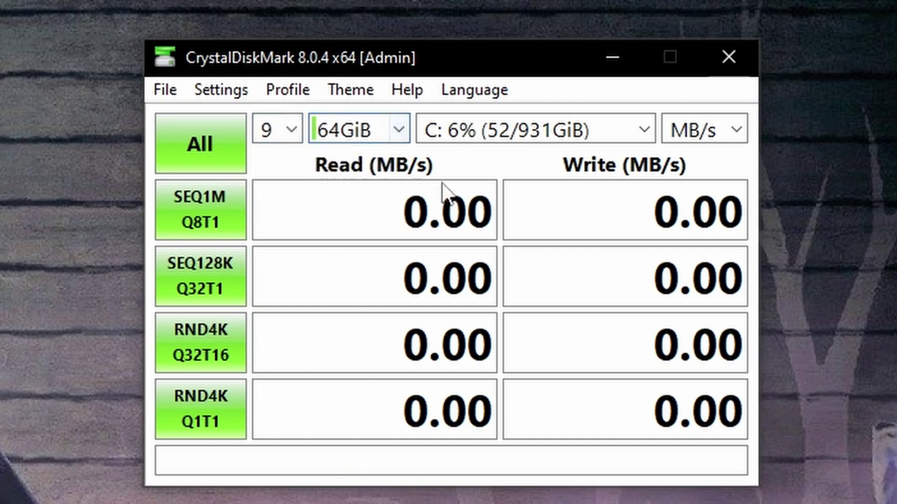
pyautogui.click(496, 140)
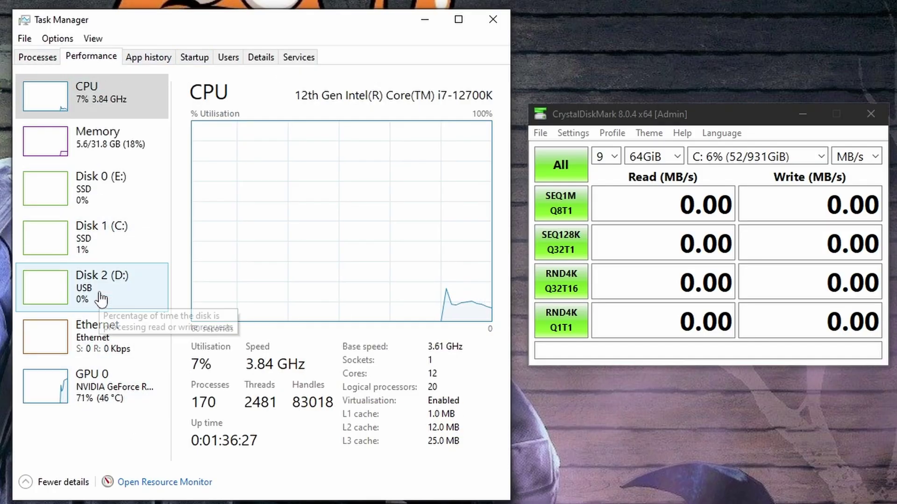
# Step: Display Disk 0 (E:) performance in Task Manager and select drive E: as the CrystalDiskMark test target
pyautogui.click(100, 183)
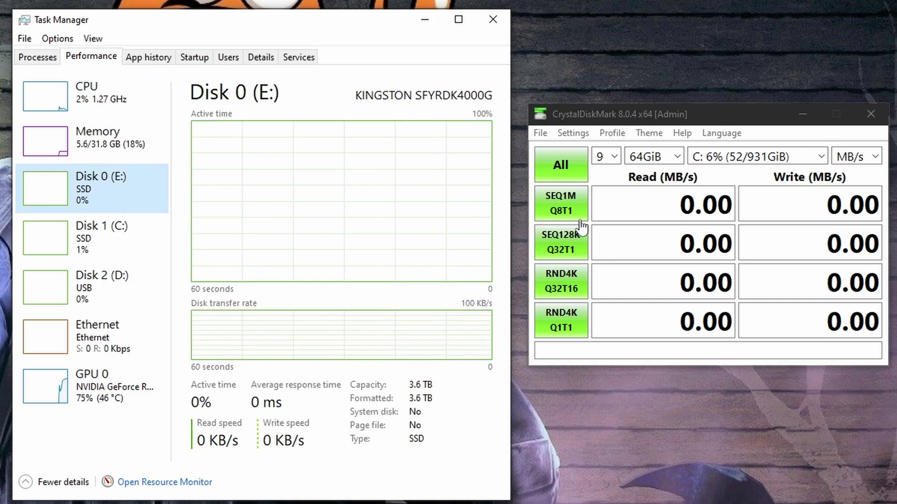
pyautogui.click(752, 157)
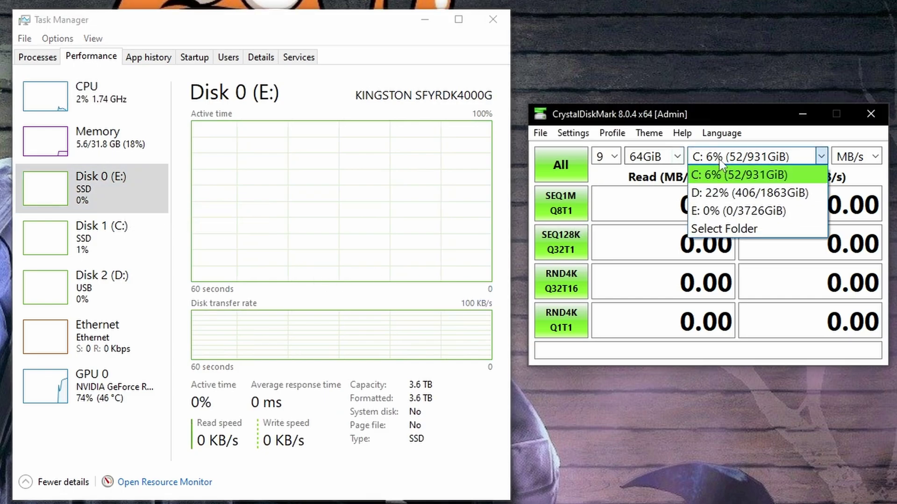
pyautogui.click(740, 211)
# Step: Check the run count and the NVMe SSD setting, and start all benchmark tests on drive E:
pyautogui.click(600, 158)
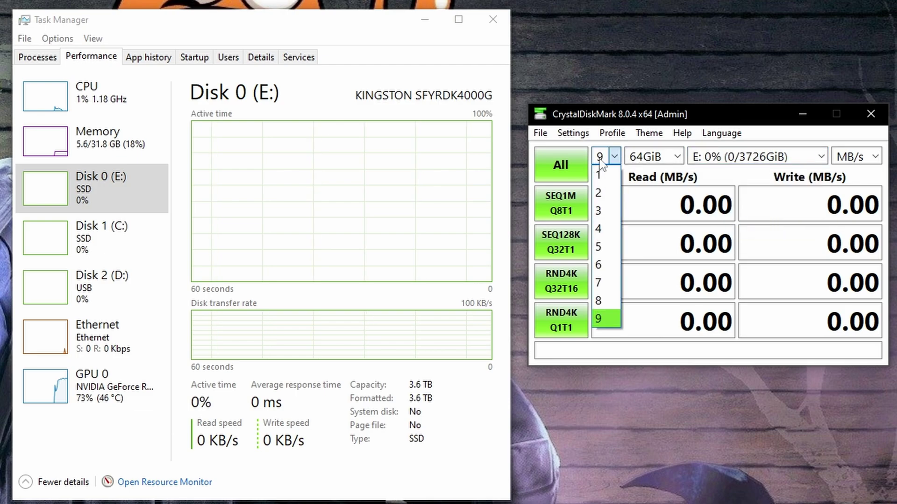
pyautogui.click(601, 159)
pyautogui.click(571, 135)
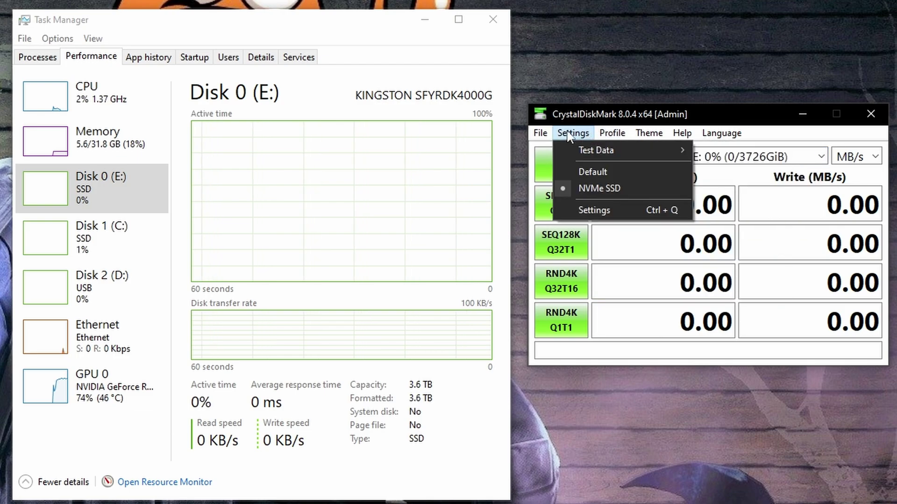
pyautogui.click(569, 135)
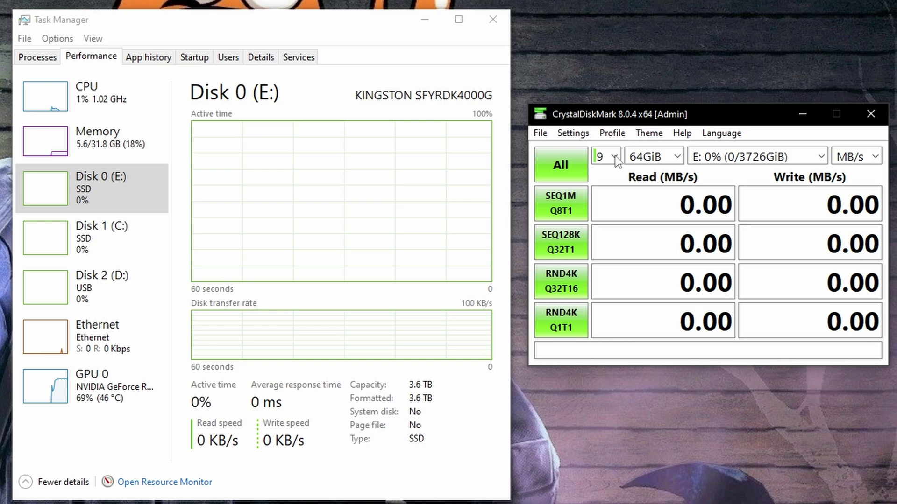
pyautogui.click(574, 169)
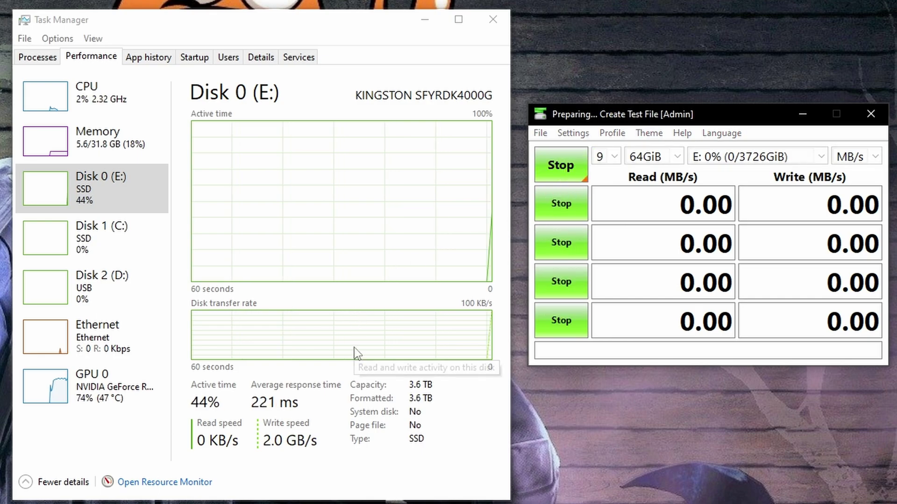